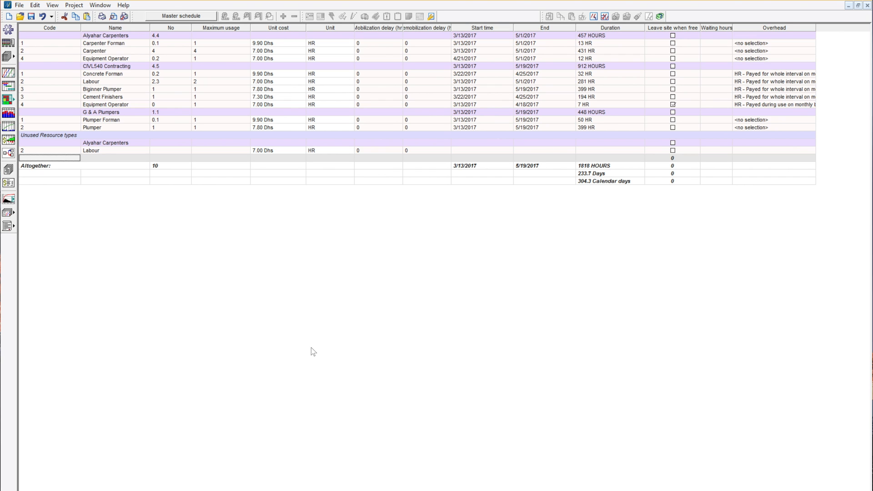
# Open the Target bill of quantities for Overhead tasks and start adding a method under Free quantities.
pyautogui.click(5, 44)
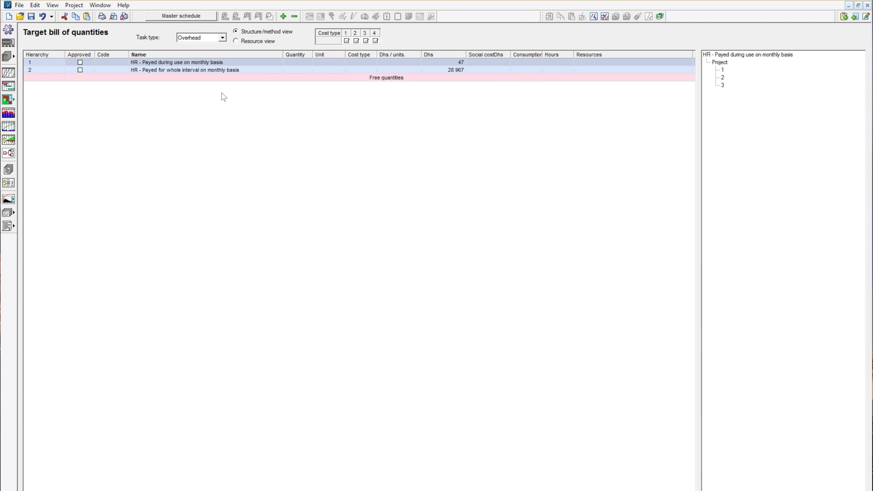
pyautogui.click(207, 38)
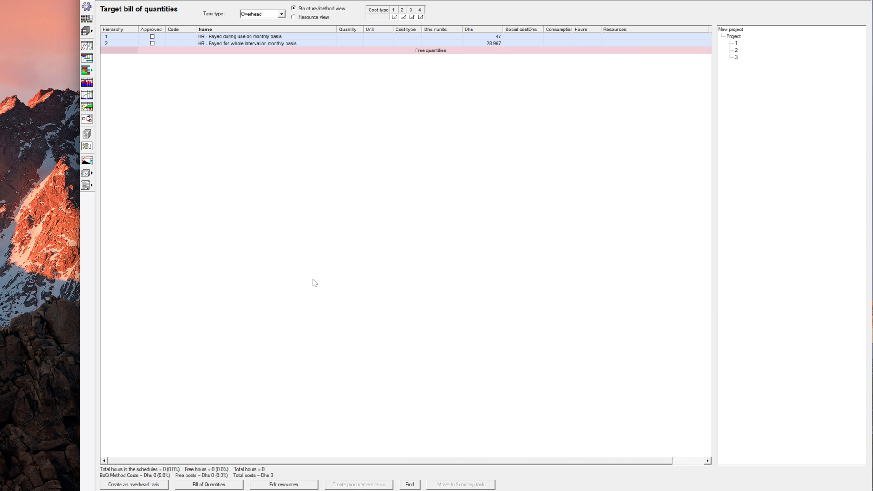
pyautogui.click(295, 280)
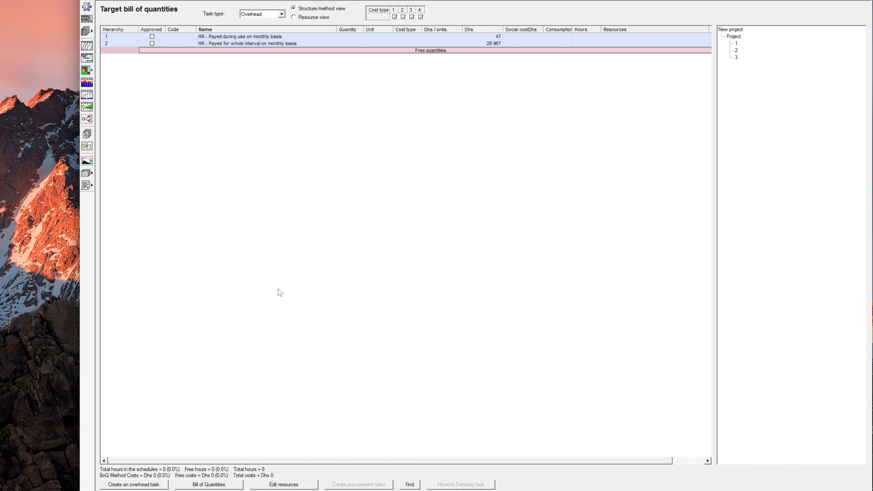
pyautogui.click(126, 484)
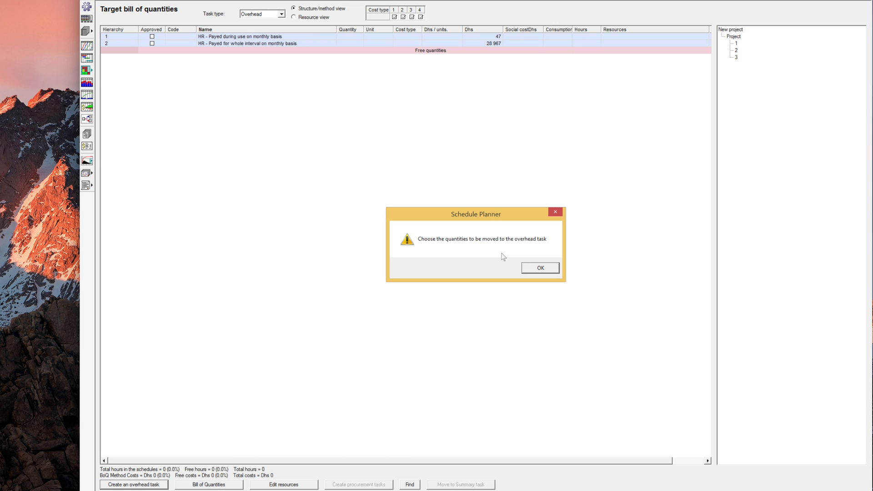
pyautogui.click(539, 268)
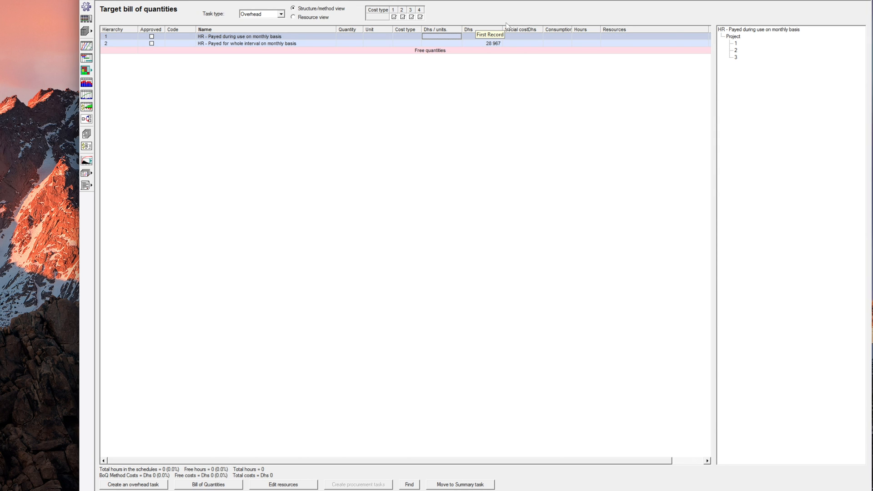
pyautogui.click(416, 55)
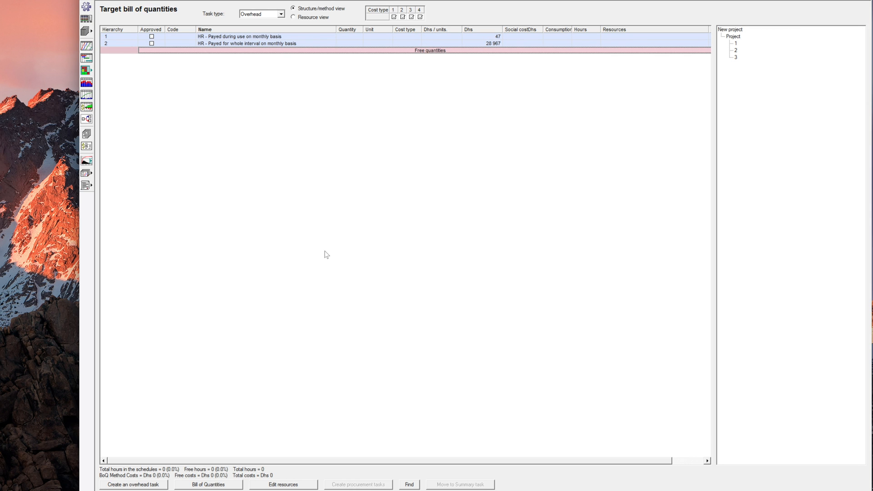
pyautogui.click(208, 485)
# Name the new free quantity 'Site Engineer'.
pyautogui.click(309, 165)
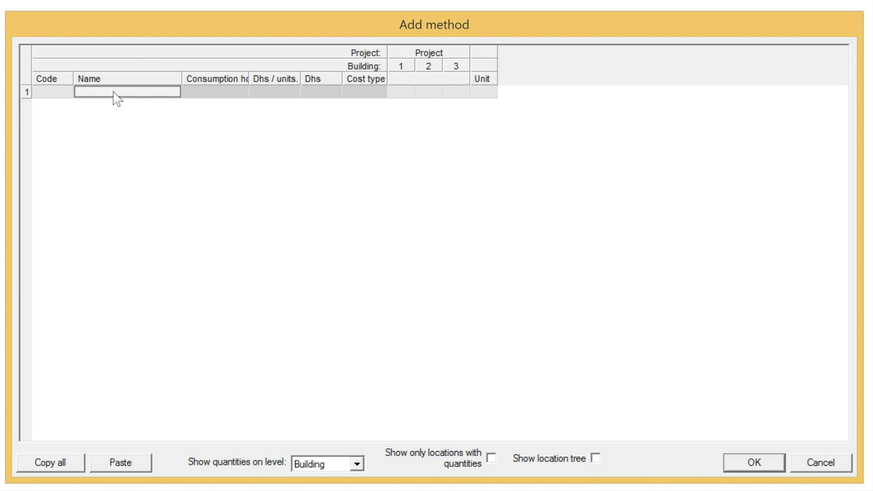
pyautogui.write('S')
pyautogui.press('BackSpace')
pyautogui.write('Site Engineer')
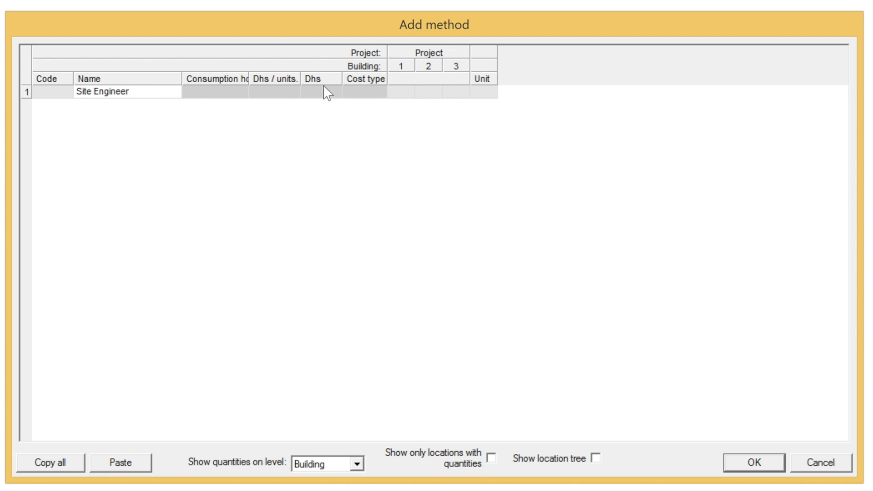
pyautogui.click(329, 93)
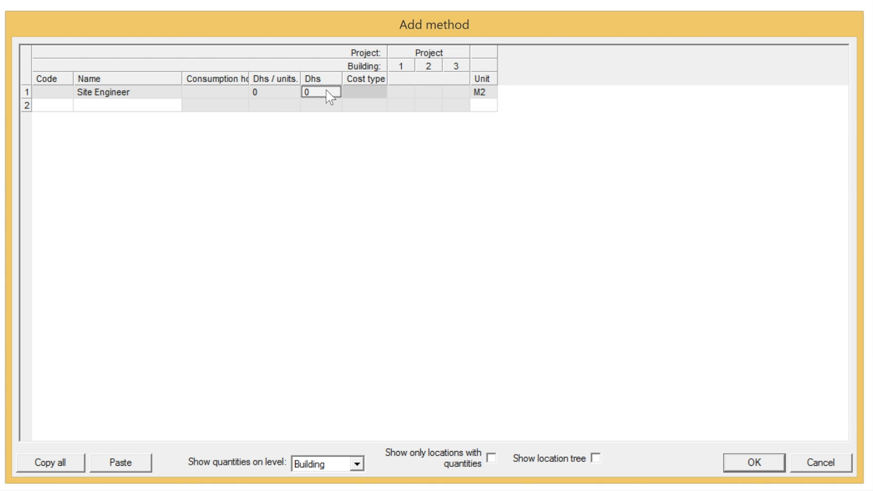
# Set Site Engineer's cost to 20 000 Dhs per MONTH and add it to Free quantities.
pyautogui.write('50')
pyautogui.click(494, 94)
pyautogui.click(491, 93)
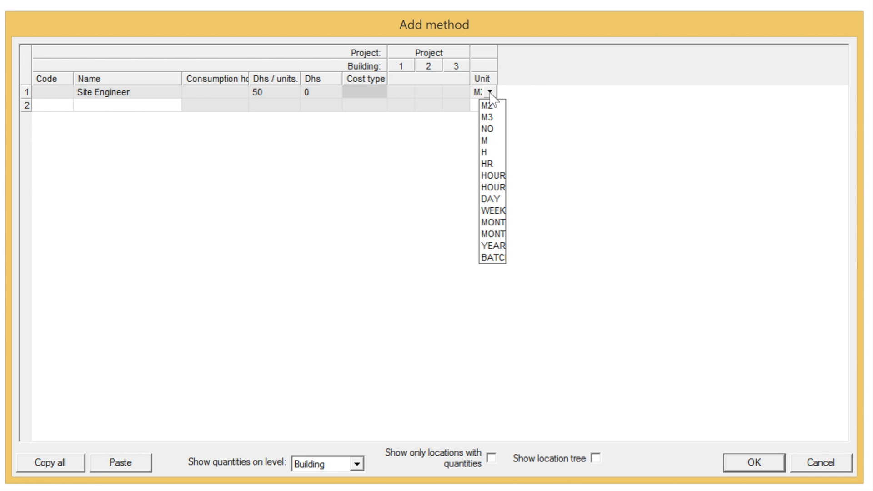
pyautogui.click(272, 94)
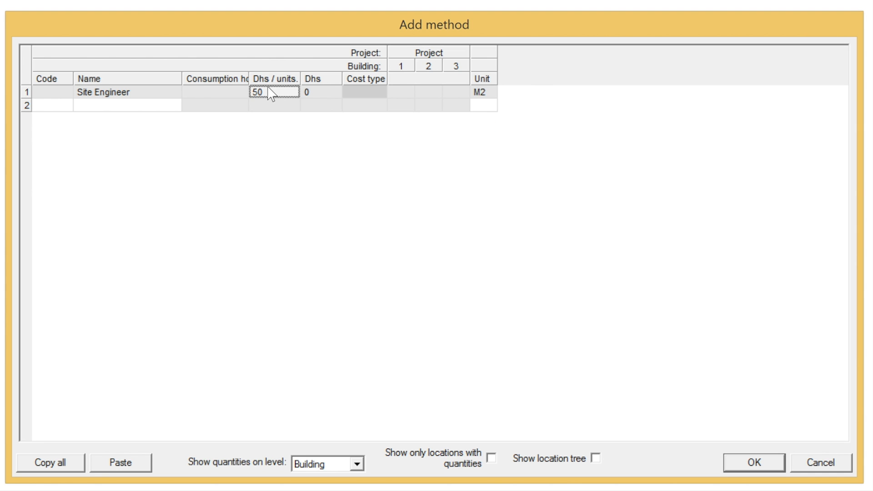
pyautogui.write('20 000')
pyautogui.click(491, 93)
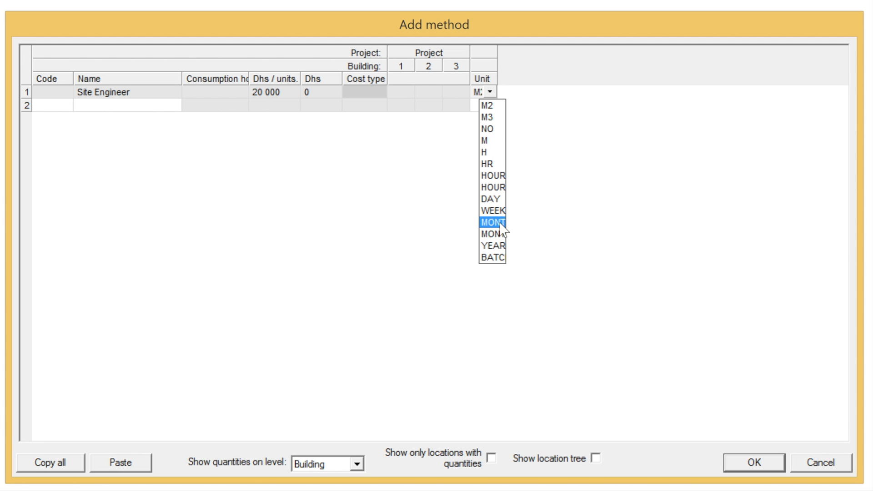
pyautogui.click(500, 224)
pyautogui.click(505, 93)
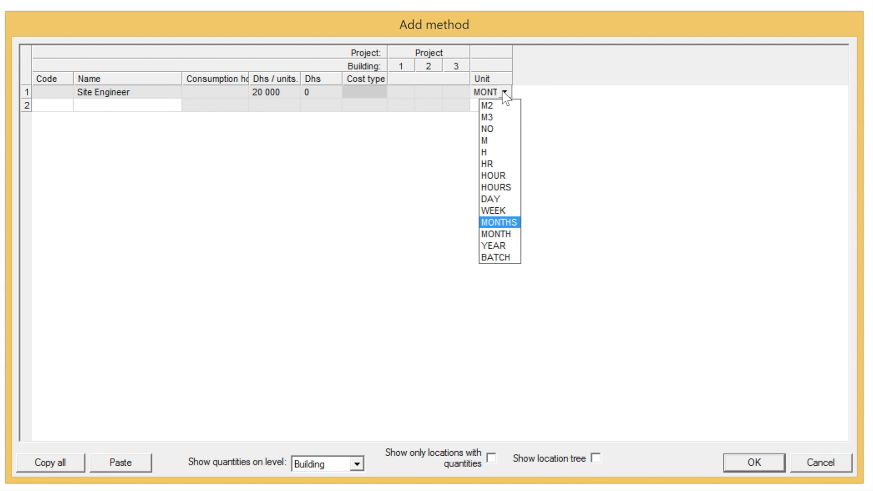
pyautogui.click(496, 234)
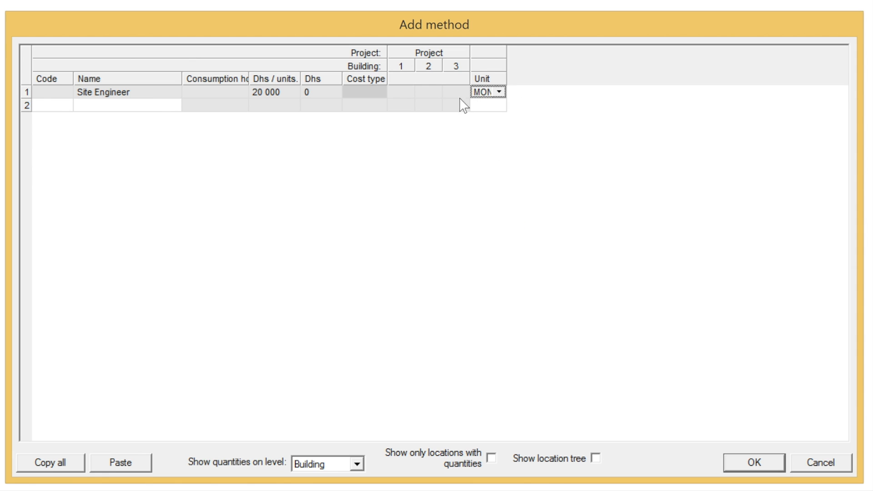
pyautogui.click(757, 463)
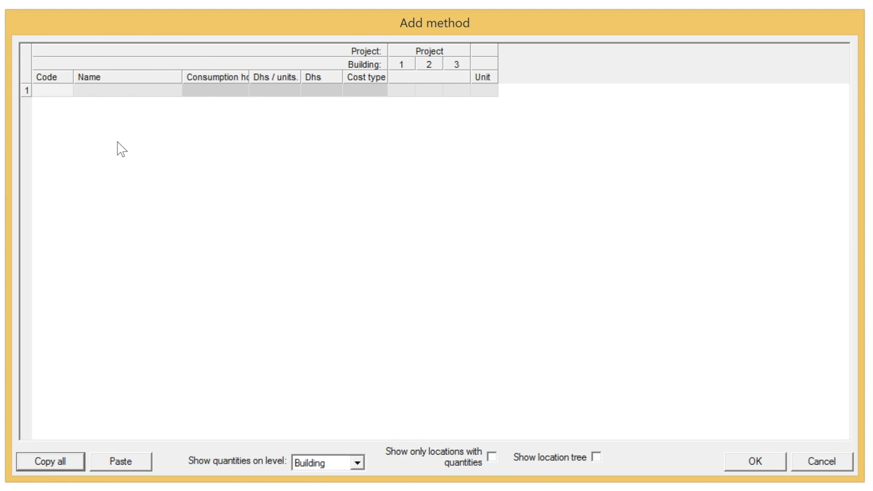
# Enter Site Office at 500 Dhs/unit with unit WEEK, widening the Unit column, and add it.
pyautogui.click(109, 91)
pyautogui.write('Site ')
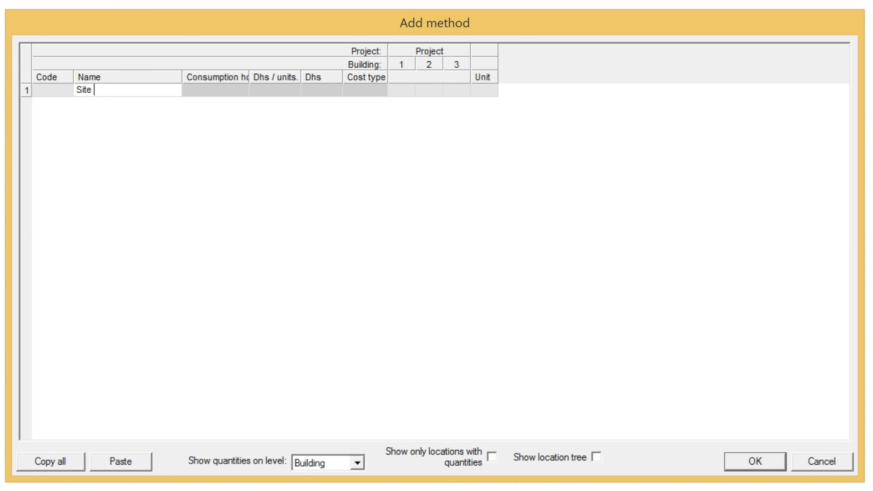
pyautogui.write('Office')
pyautogui.click(351, 89)
pyautogui.click(325, 90)
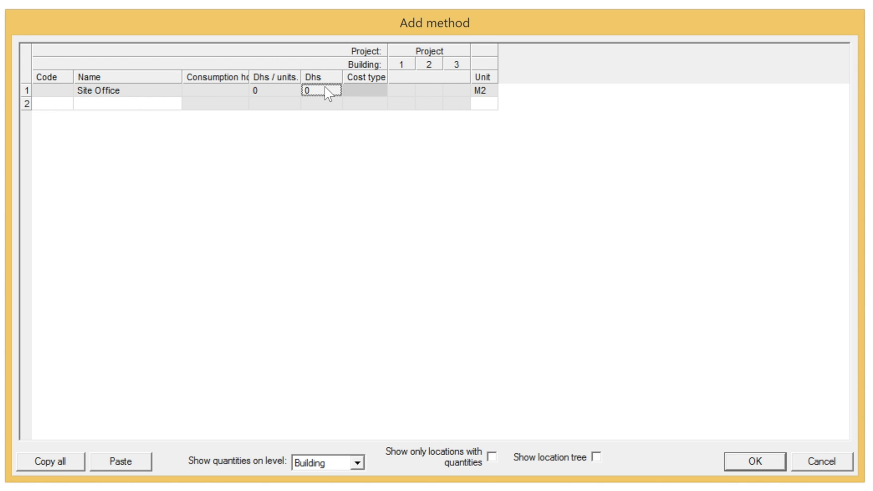
pyautogui.write('500')
pyautogui.click(487, 95)
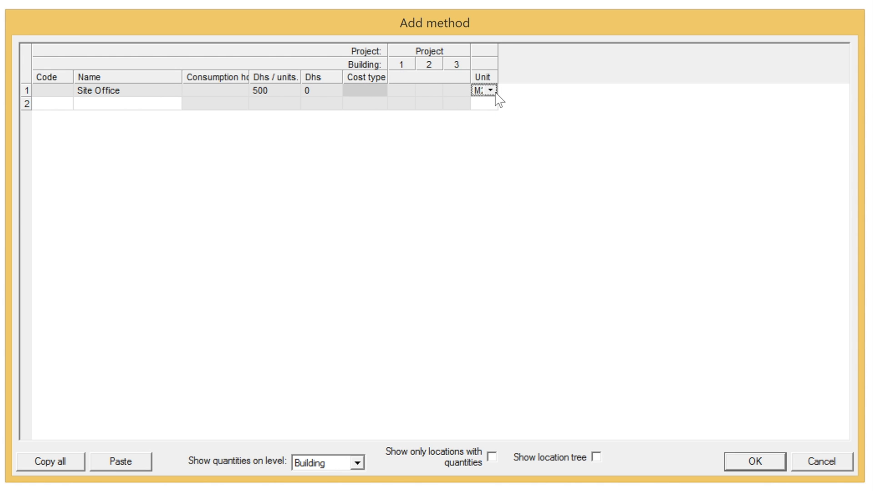
pyautogui.click(491, 91)
pyautogui.click(495, 209)
pyautogui.moveTo(500, 52); pyautogui.dragTo(609, 53)
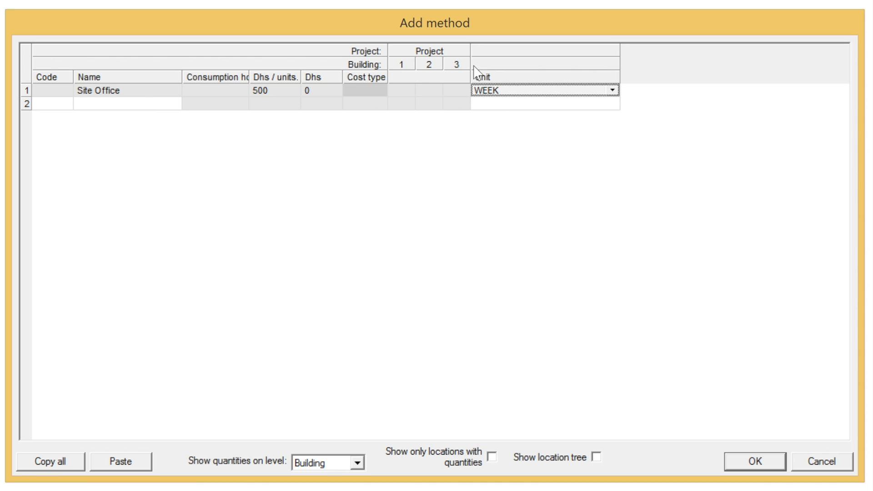
pyautogui.click(761, 461)
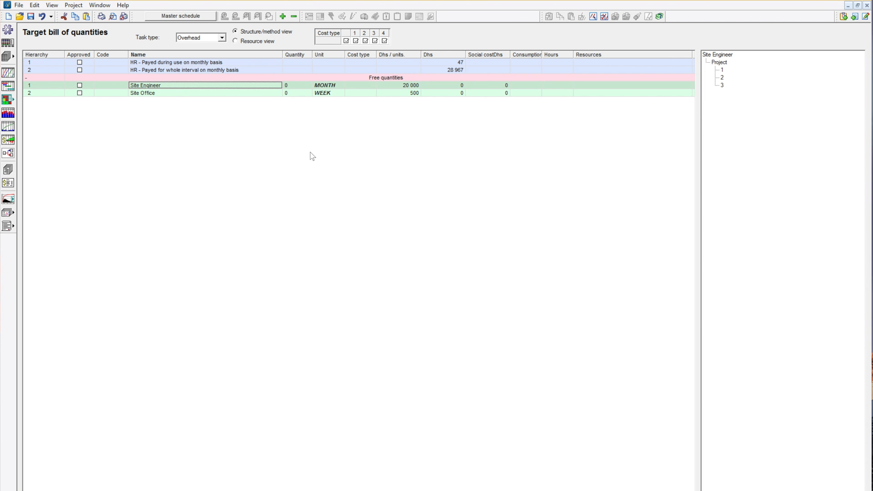
# Create an overhead task from the Site Engineer quantity and accept its quantities.
pyautogui.rightClick(157, 85)
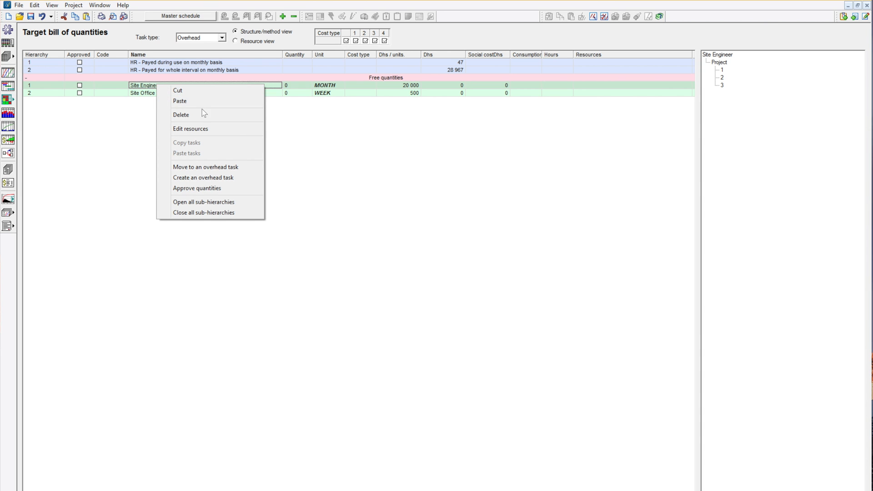
pyautogui.click(319, 127)
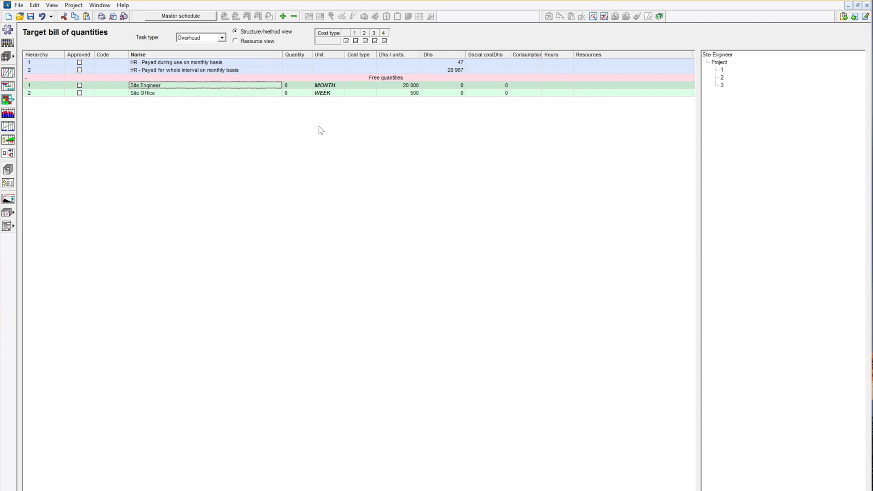
pyautogui.rightClick(170, 86)
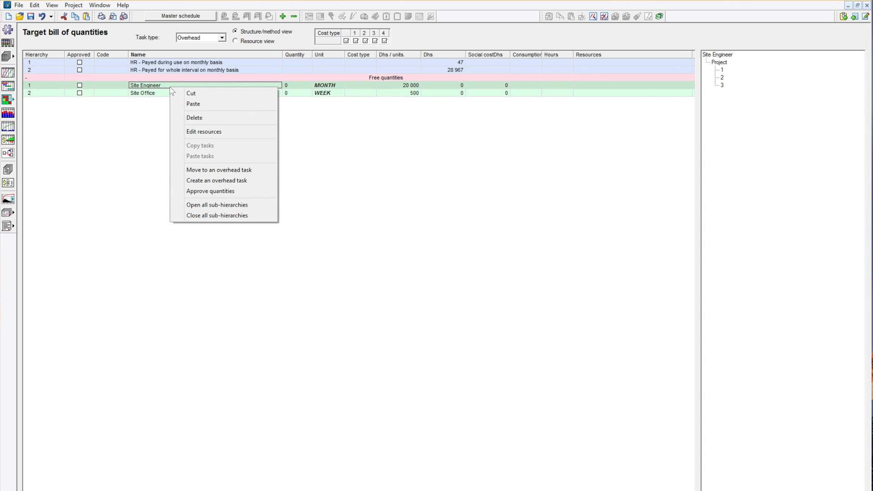
pyautogui.click(228, 181)
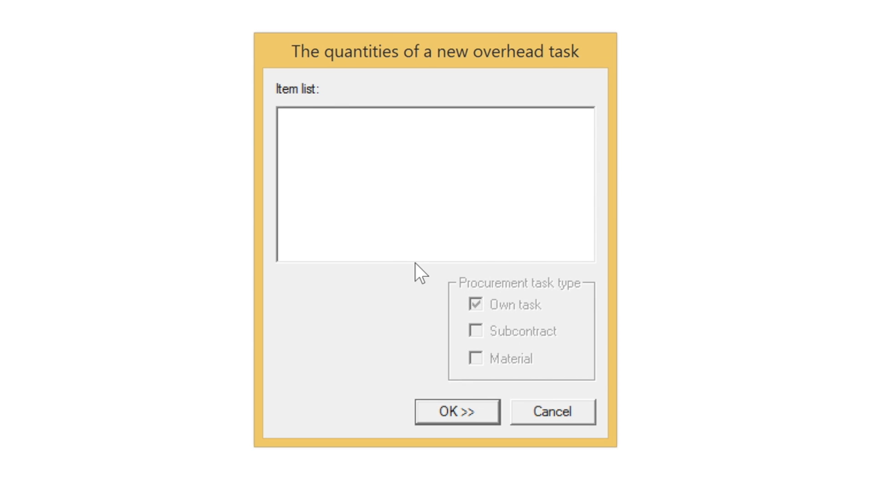
pyautogui.click(478, 416)
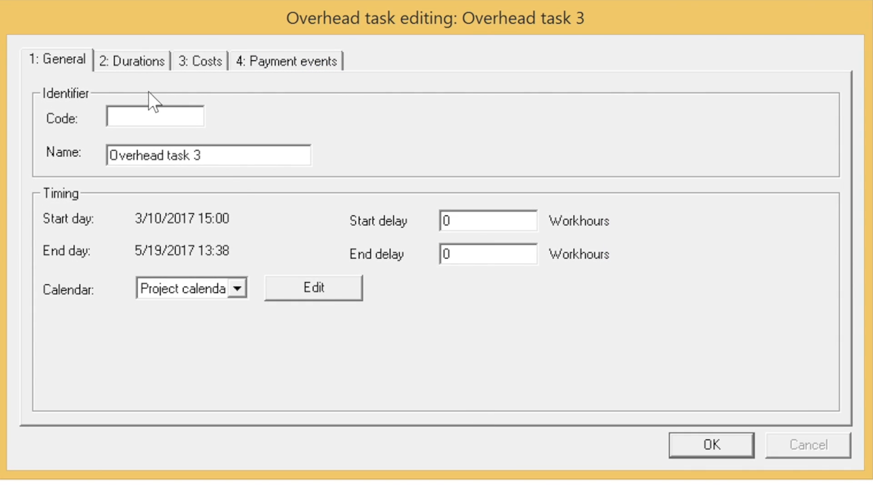
# Rename the task 'Overhead related to building formwork payed on monthly basis'.
pyautogui.click(232, 159)
pyautogui.hotkey('shift', 'Home')
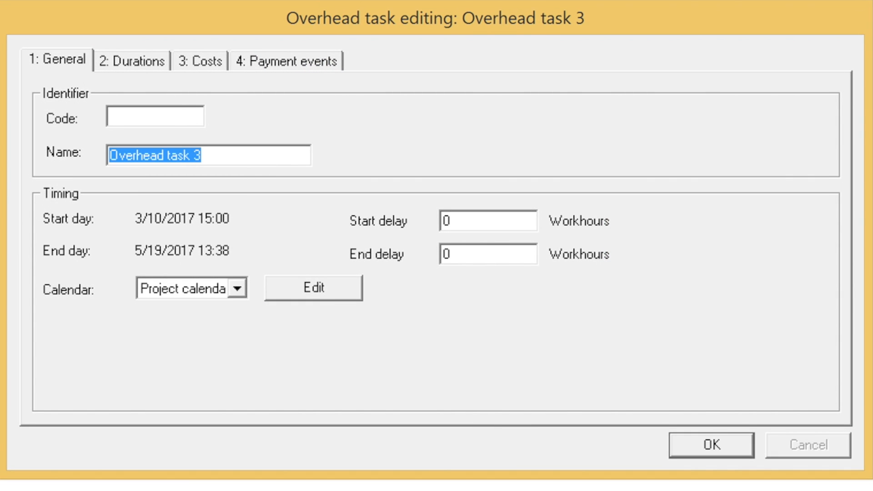
pyautogui.write('Overhead related to ')
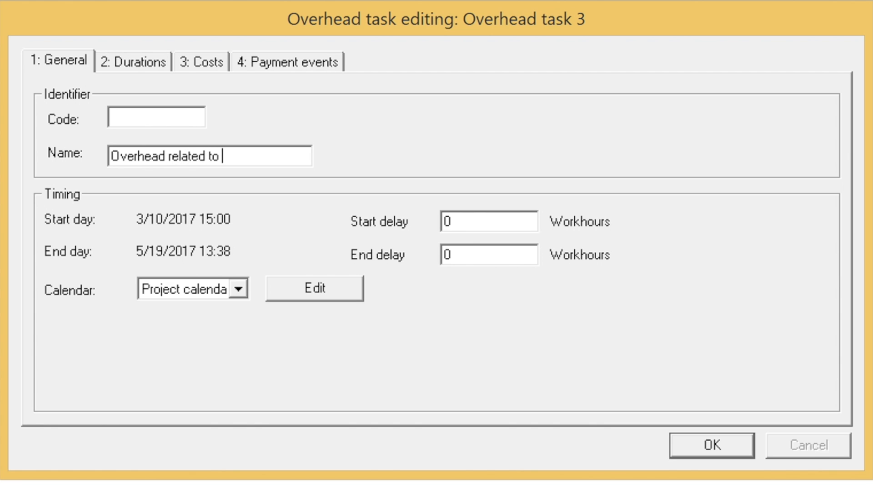
pyautogui.write('building formwork')
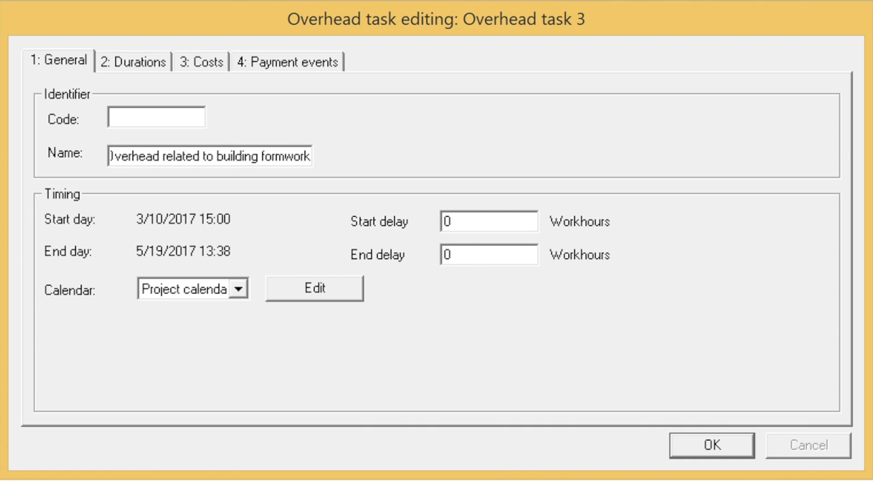
pyautogui.write(' payed on')
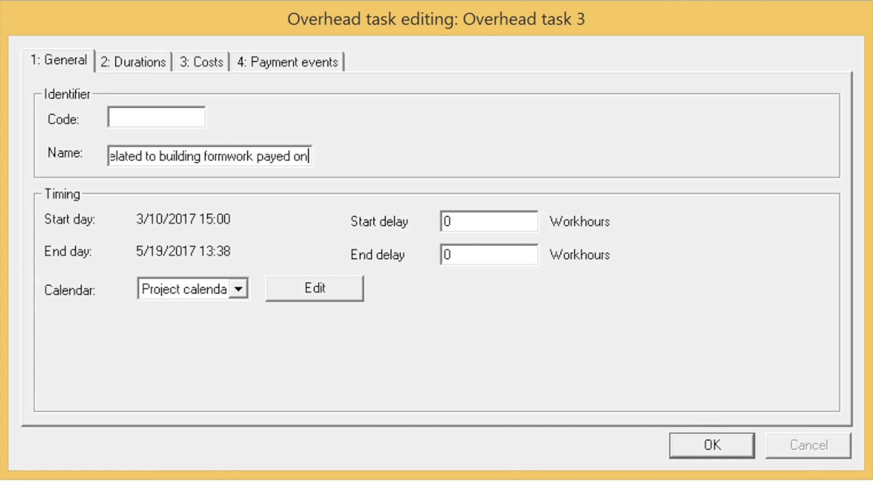
pyautogui.write(' monthly basis')
pyautogui.click(211, 156)
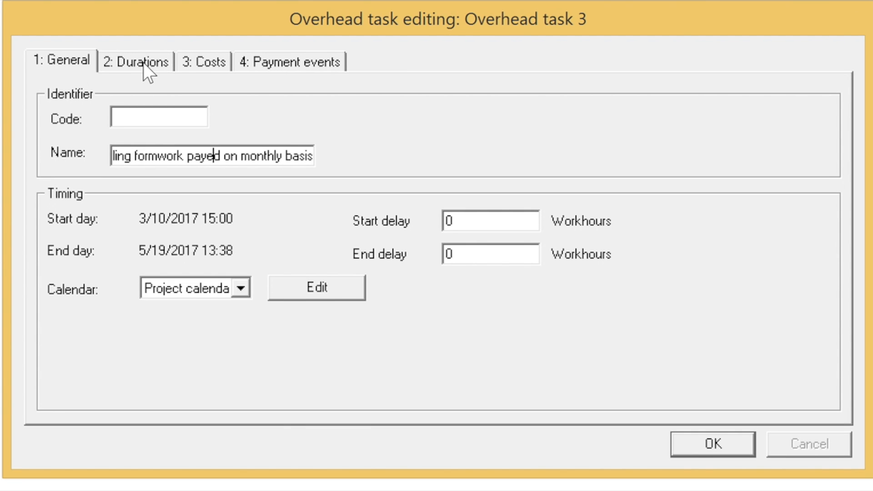
pyautogui.click(143, 62)
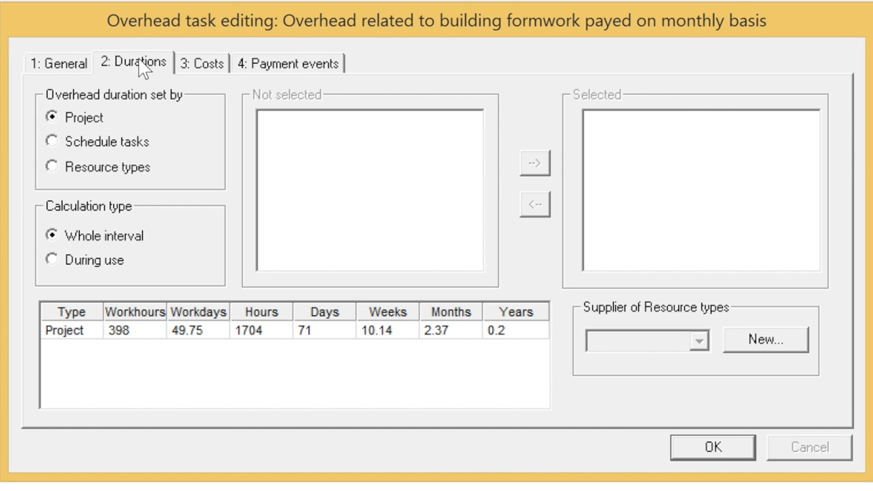
# Base the duration on Formwork Slab-on-Grade, Pouring Slab-on-Grade and Formwork Column schedule tasks.
pyautogui.click(143, 62)
pyautogui.click(52, 142)
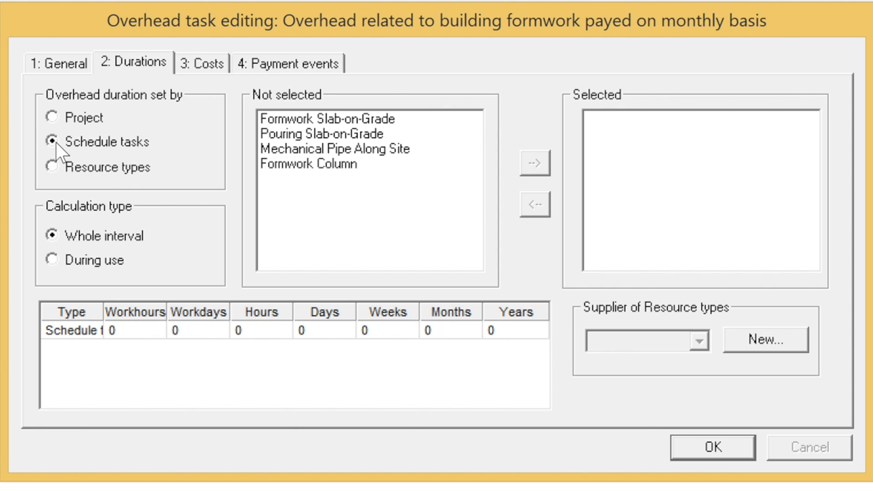
pyautogui.click(329, 120)
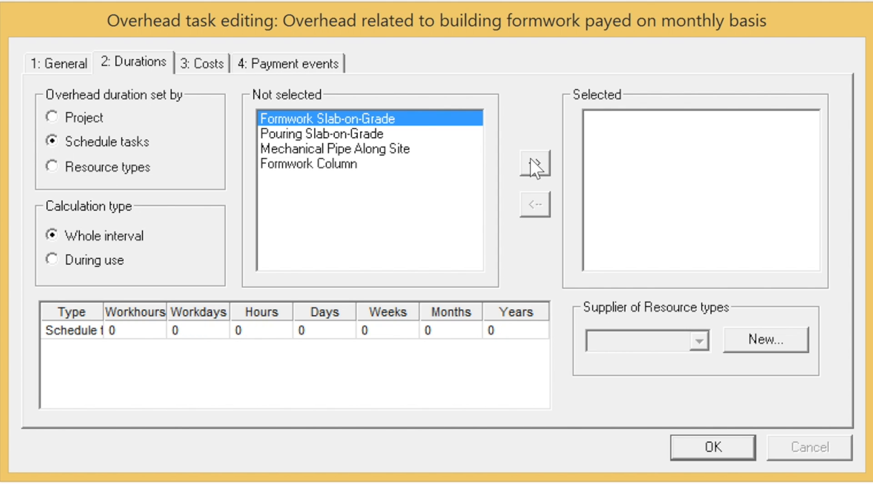
pyautogui.click(532, 160)
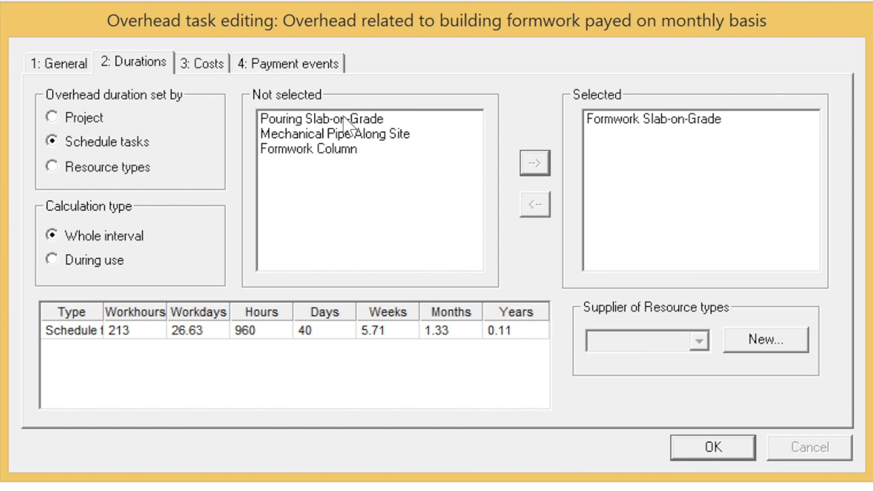
pyautogui.click(347, 118)
pyautogui.click(537, 160)
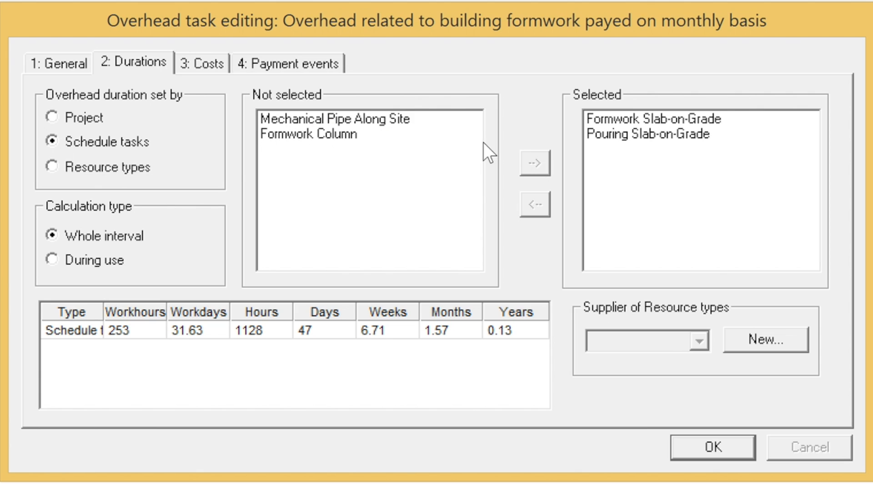
pyautogui.click(354, 135)
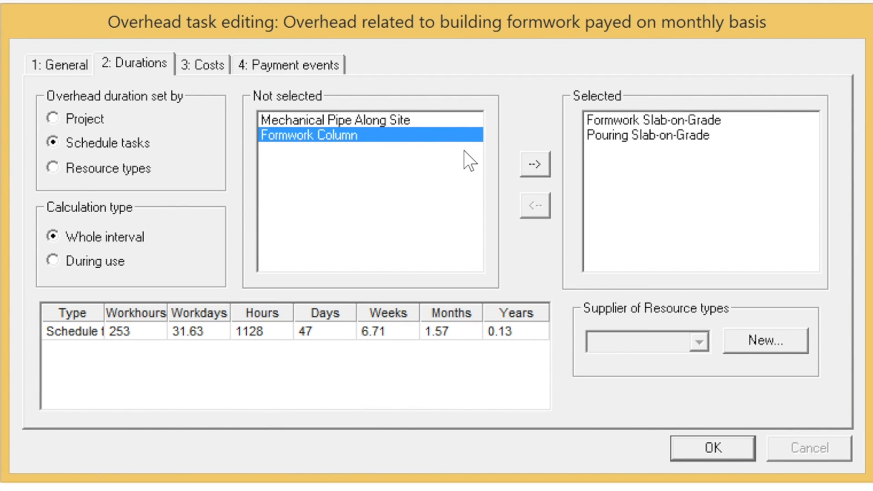
pyautogui.click(525, 166)
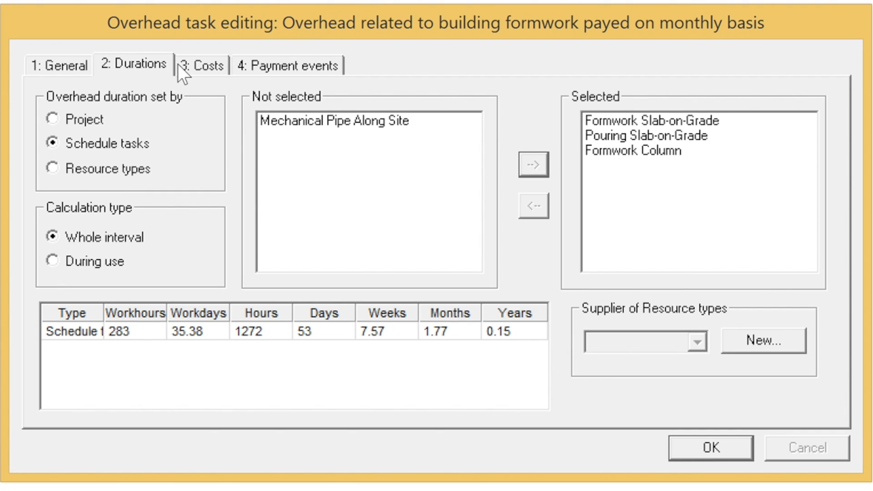
pyautogui.click(209, 70)
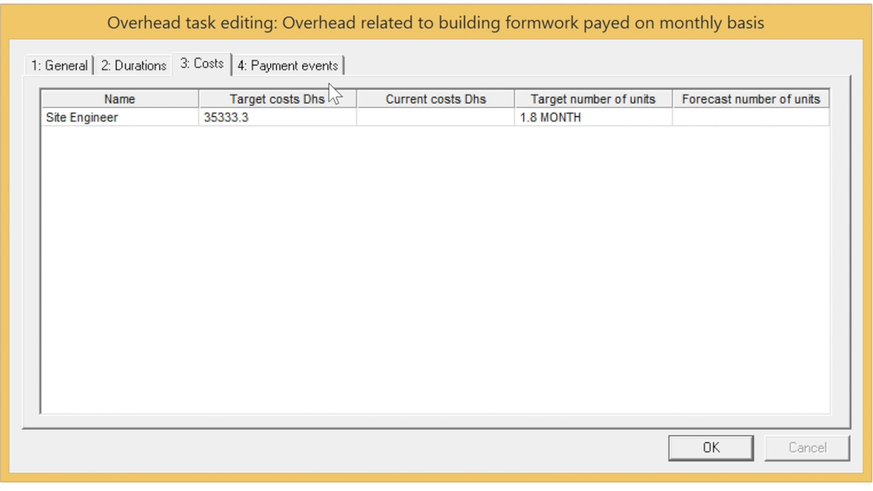
# Set Monthly payment periods with 0 delay on all three payments and confirm the task.
pyautogui.click(301, 66)
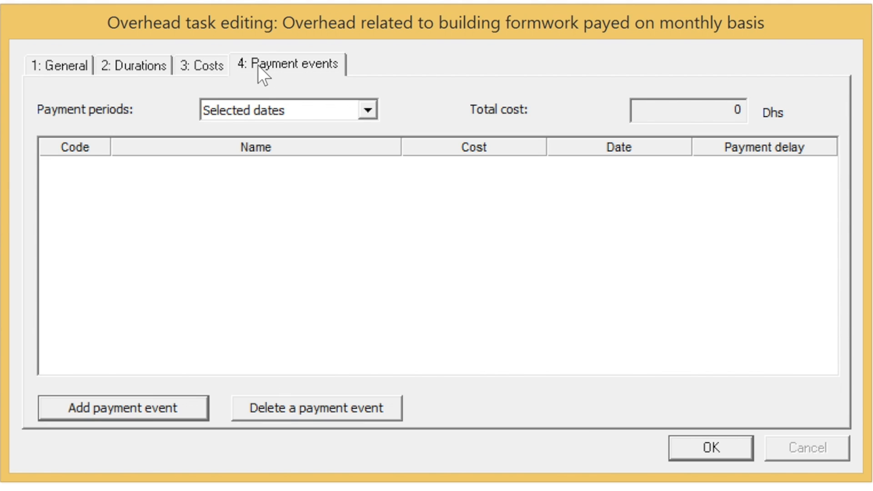
pyautogui.click(365, 106)
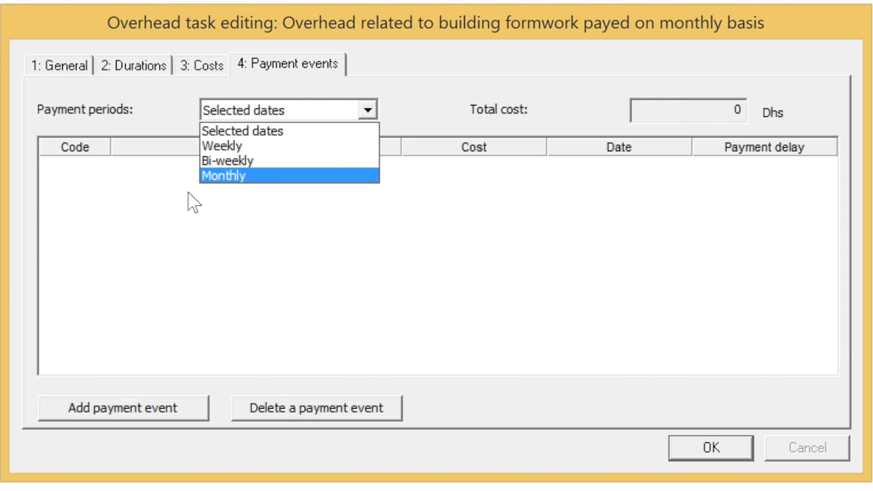
pyautogui.click(243, 178)
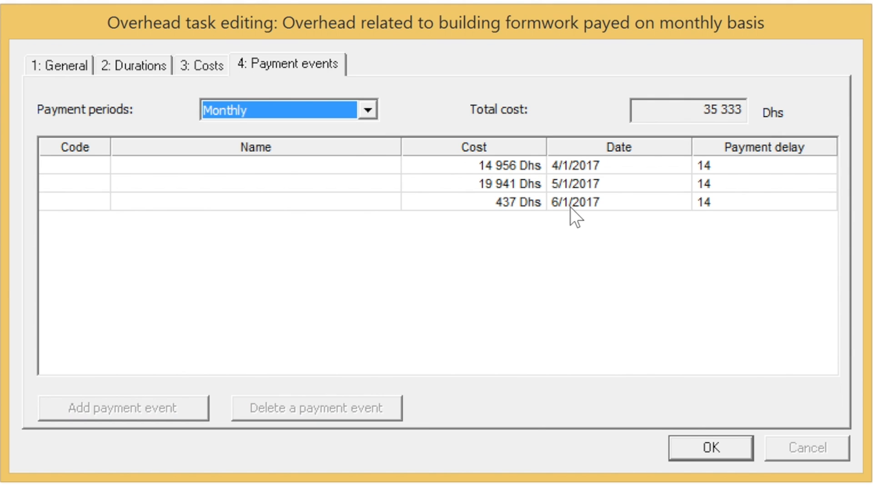
pyautogui.click(770, 171)
pyautogui.write('0')
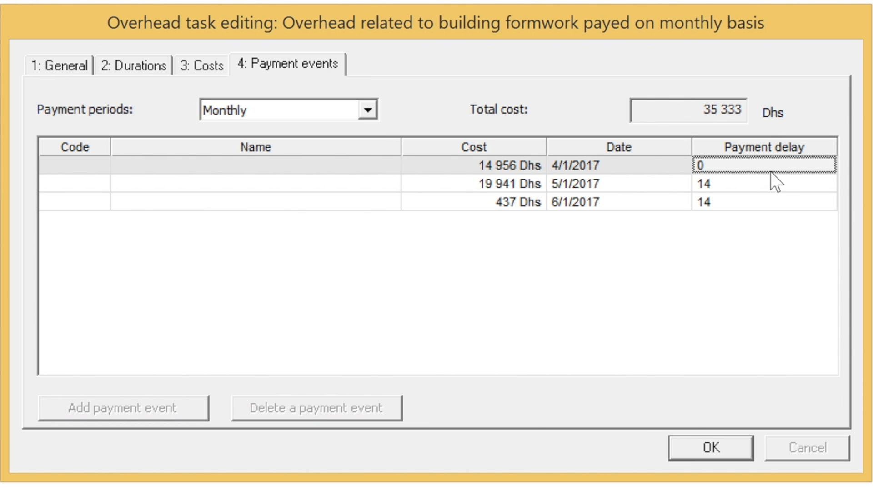
pyautogui.press('Down')
pyautogui.write('0')
pyautogui.press('Down')
pyautogui.write('0')
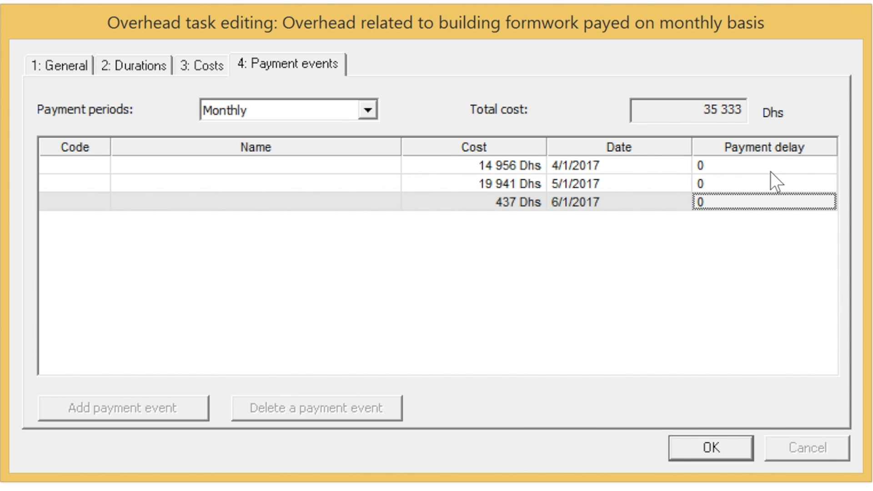
pyautogui.click(717, 449)
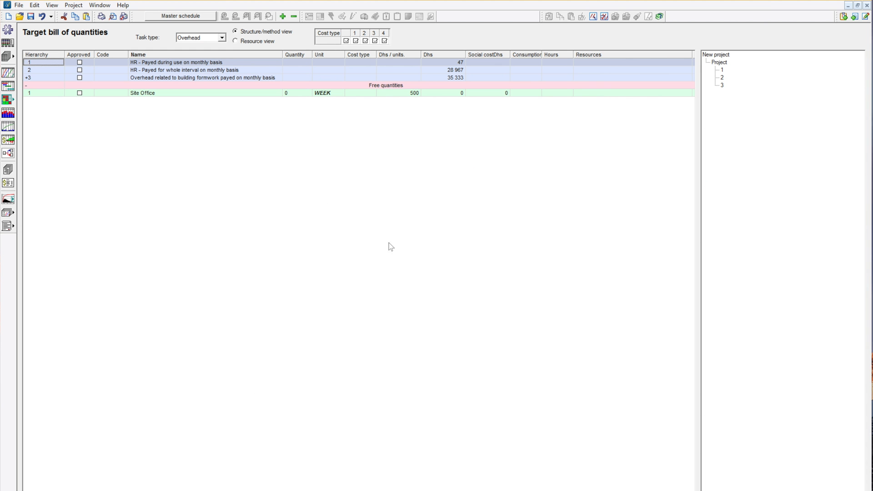
# Start an overhead task from the Site Office free quantity.
pyautogui.click(232, 93)
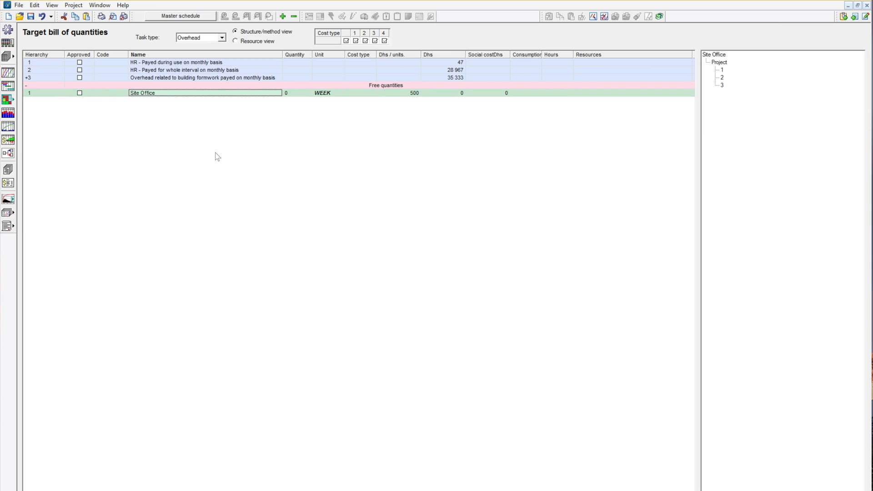
pyautogui.rightClick(154, 93)
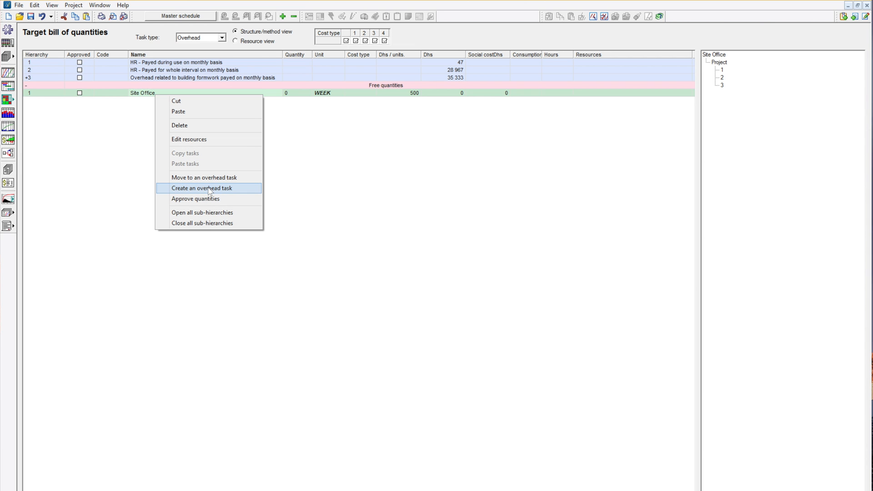
pyautogui.click(210, 189)
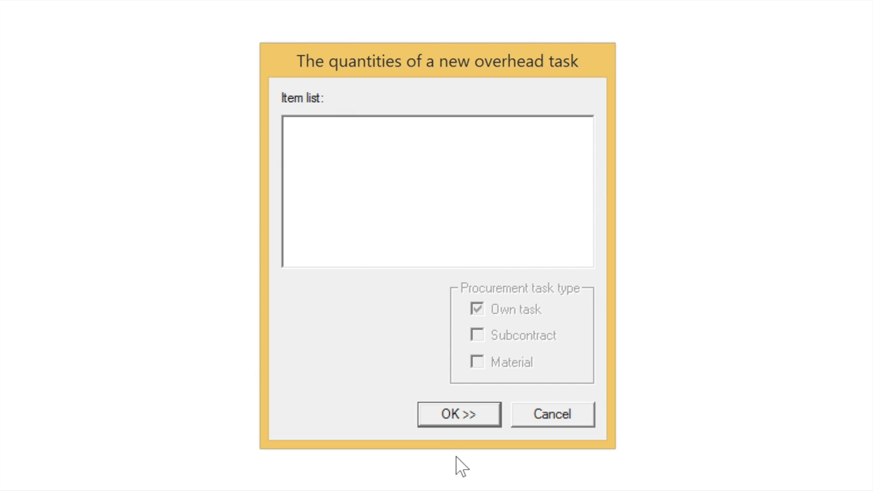
# Rename the Site Office overhead task 'Overhead related to whole project payed on weekly basis'.
pyautogui.click(488, 414)
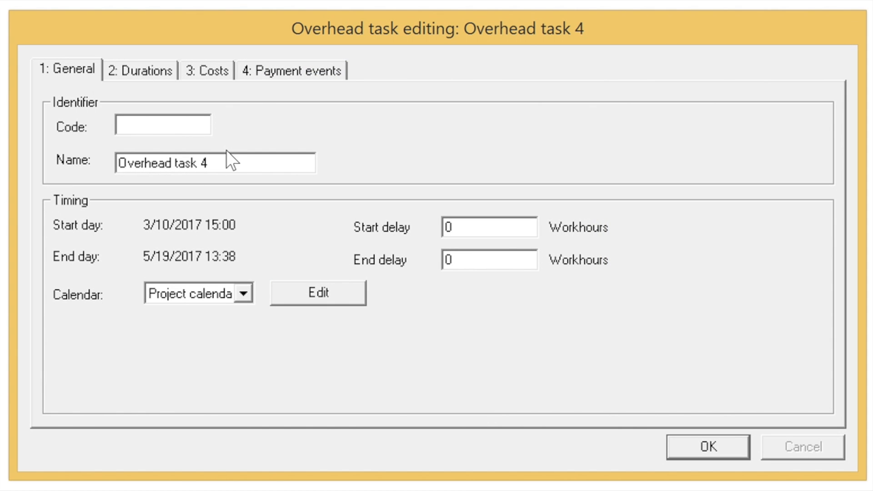
pyautogui.moveTo(224, 159); pyautogui.dragTo(111, 159)
pyautogui.write('Overhead related to whole project ')
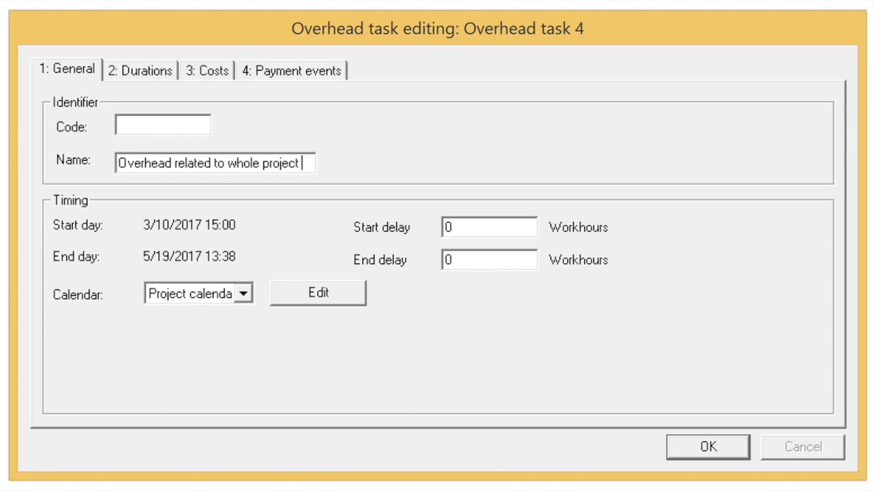
pyautogui.write('payed on wee')
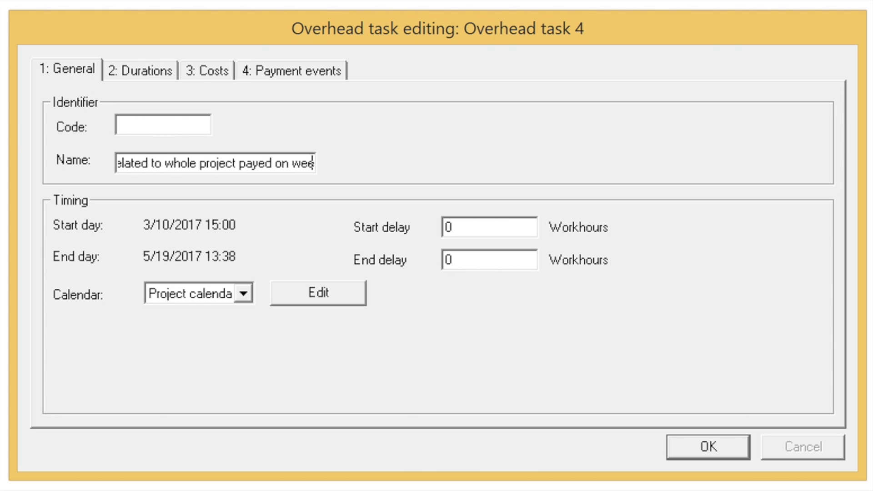
pyautogui.write('kly basis')
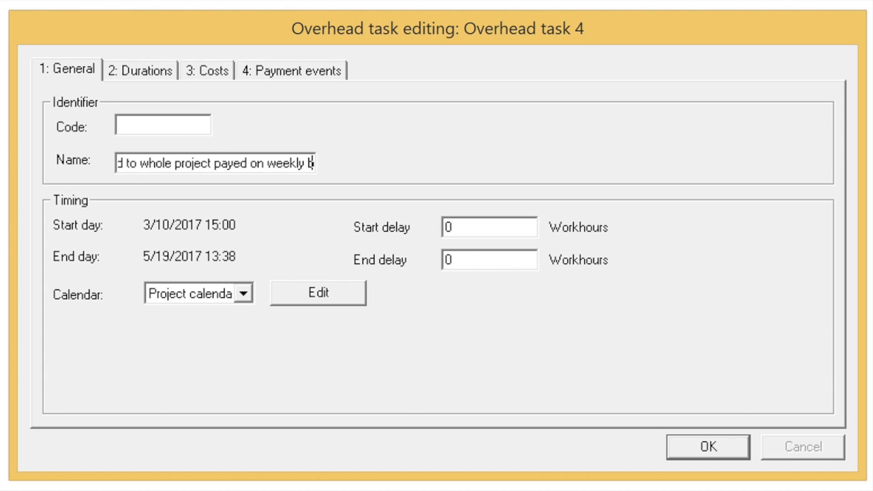
pyautogui.click(156, 73)
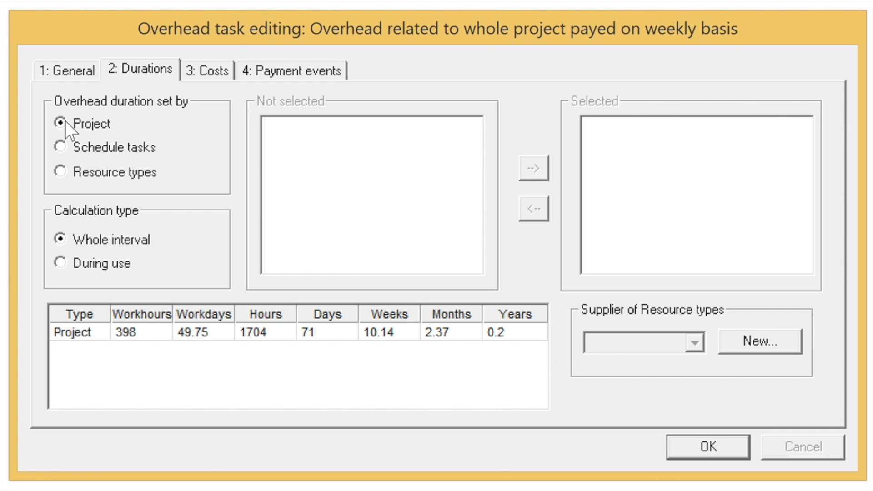
# Switch the whole-project overhead's payment periods to Weekly.
pyautogui.click(204, 76)
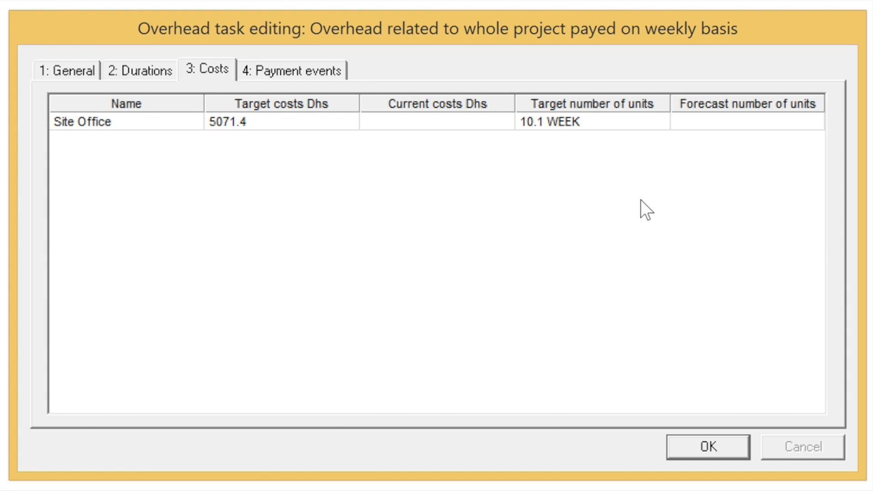
pyautogui.click(558, 122)
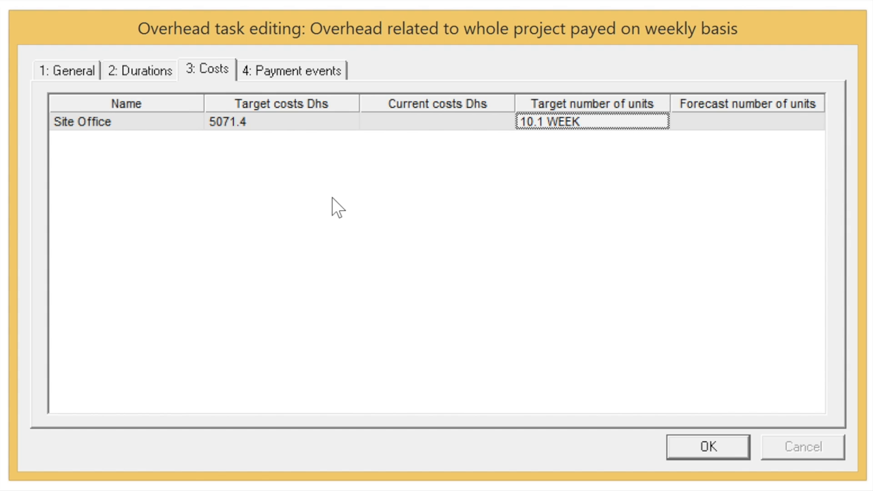
pyautogui.click(307, 69)
pyautogui.click(368, 114)
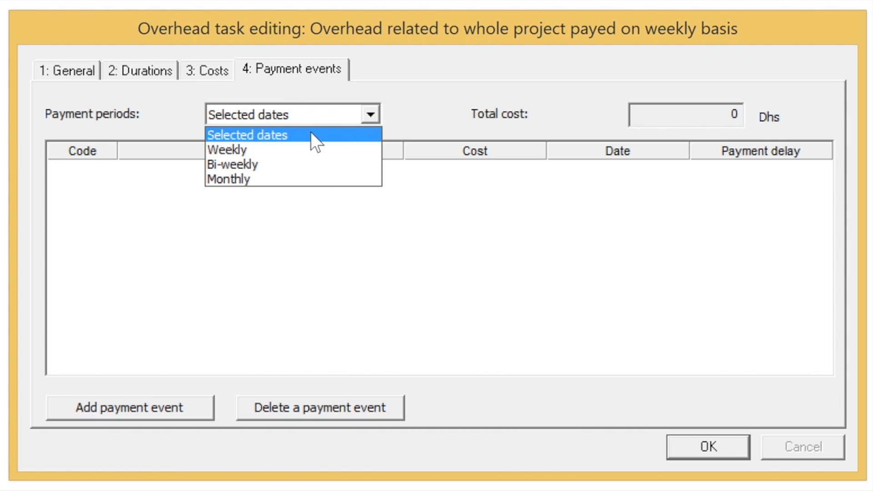
pyautogui.click(264, 151)
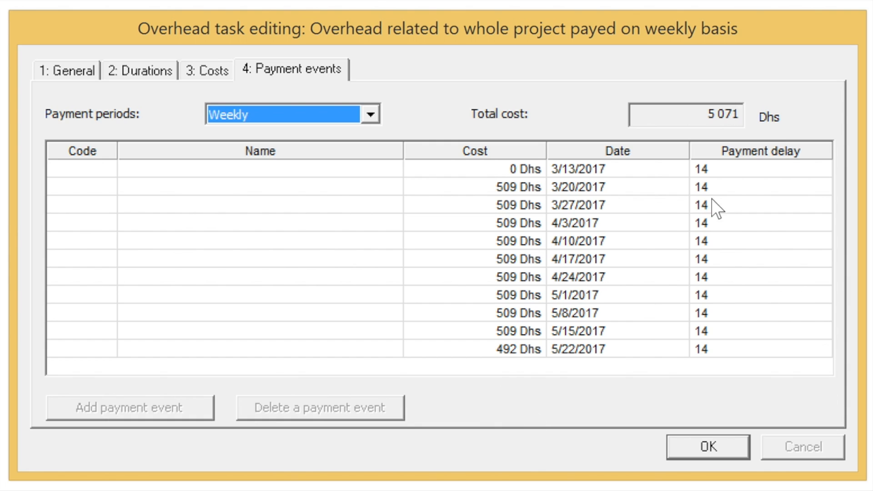
# Enter a 0 payment delay for every weekly payment and confirm the task.
pyautogui.click(713, 170)
pyautogui.write('0')
pyautogui.press('Down')
pyautogui.write('0')
pyautogui.press('Down')
pyautogui.write('0')
pyautogui.press('Down')
pyautogui.write('0')
pyautogui.press('Down')
pyautogui.write('0')
pyautogui.press('Down')
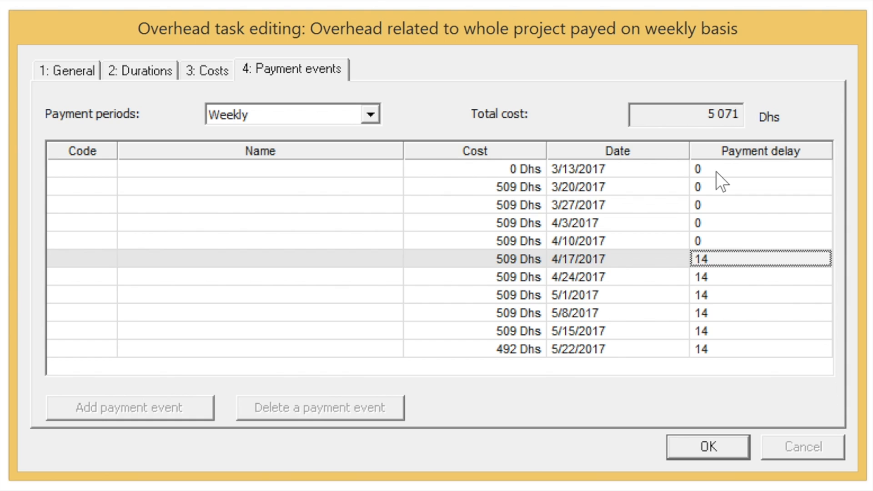
pyautogui.write('00')
pyautogui.press('Down')
pyautogui.write('0')
pyautogui.press('Down')
pyautogui.write('0')
pyautogui.press('Down')
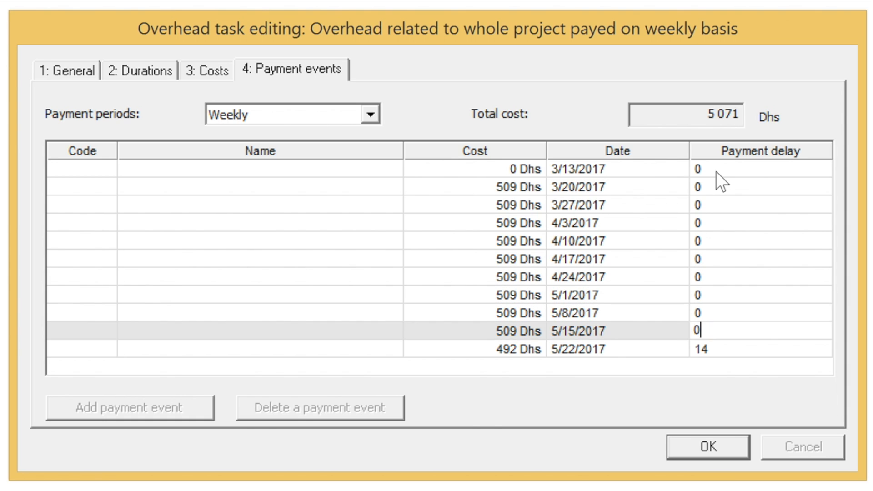
pyautogui.press('0')
pyautogui.press('Down')
pyautogui.write('0')
pyautogui.press('Return')
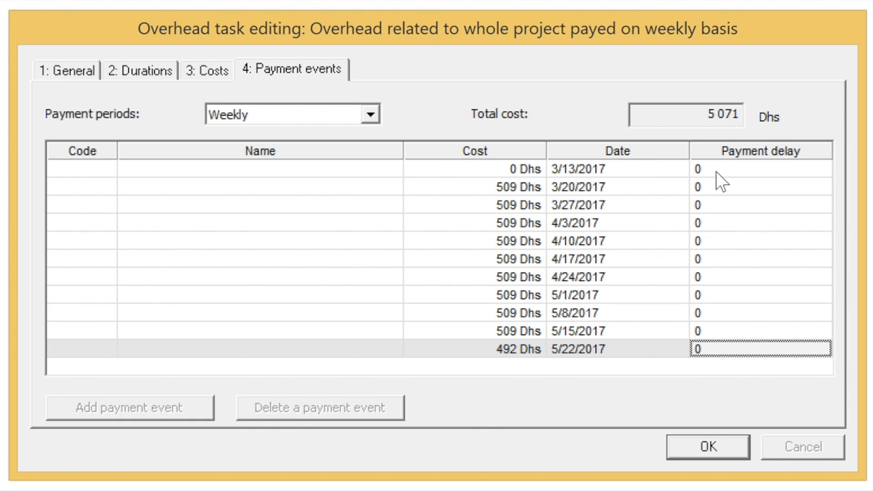
pyautogui.click(713, 440)
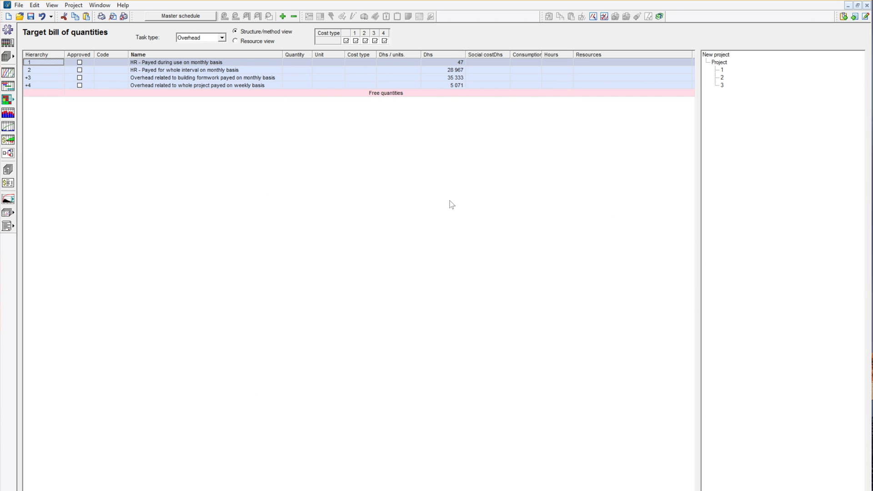